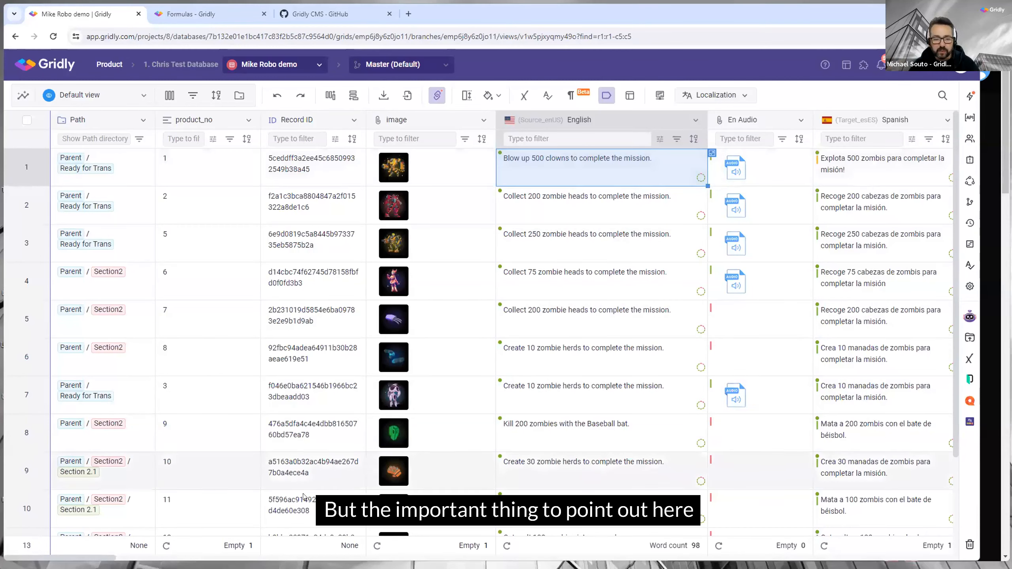
Replace "zombis" with "payaso" in the Spanish translation of the first record.
scroll(634, 167, "right", 5)
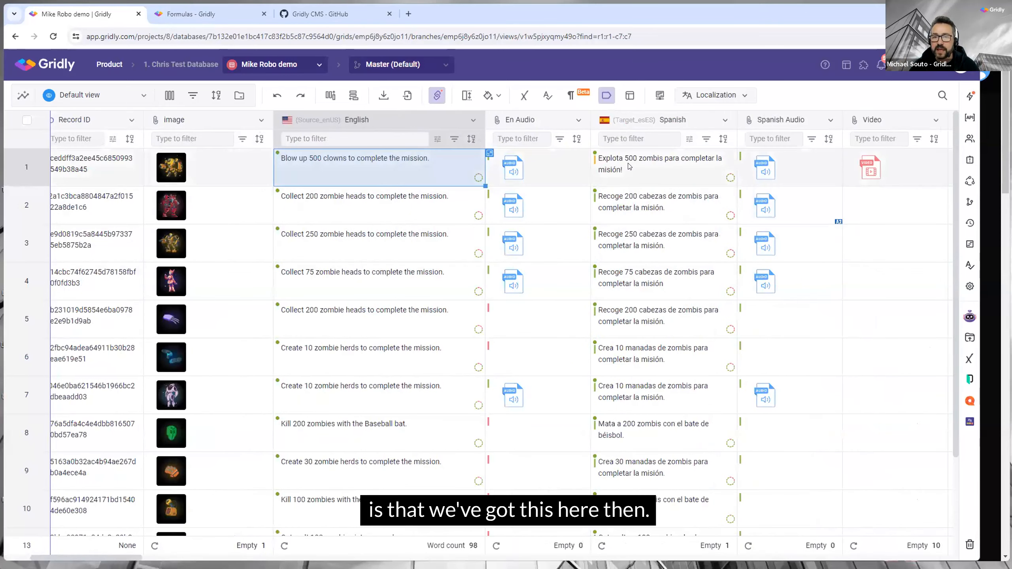
left_click(633, 167)
mouse_move(593, 164)
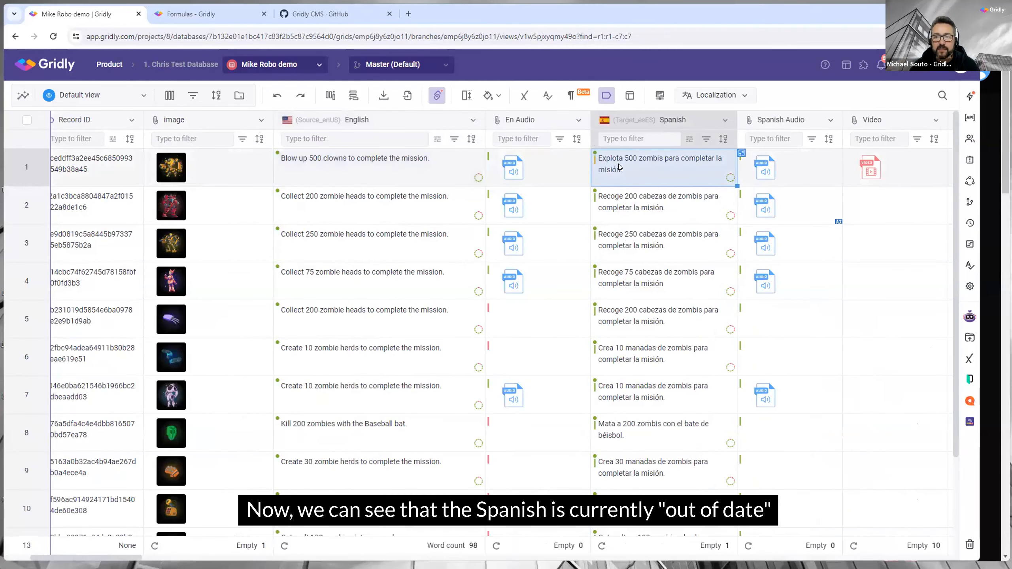
double_click(653, 160)
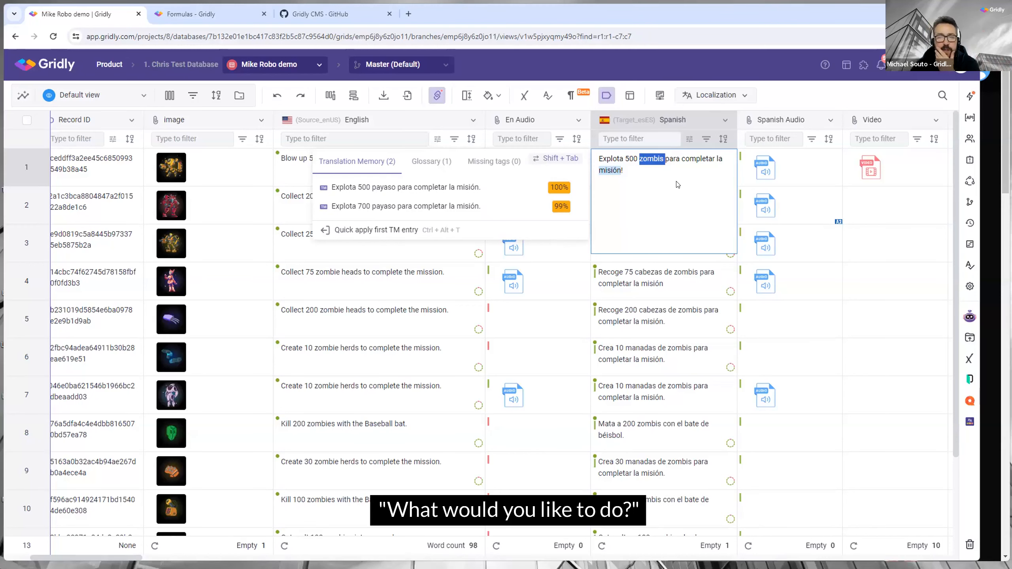
type("payaso")
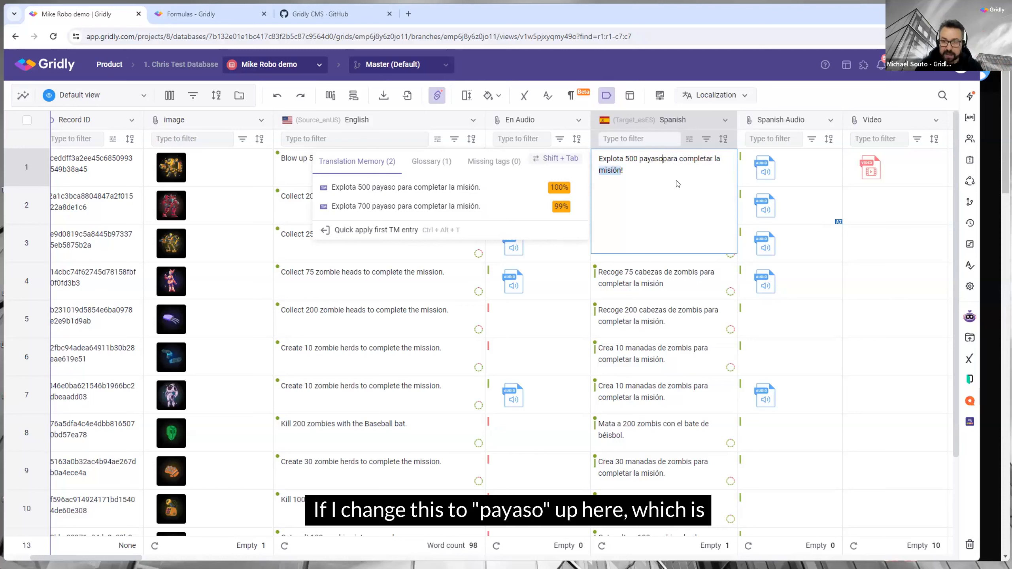
key("Return")
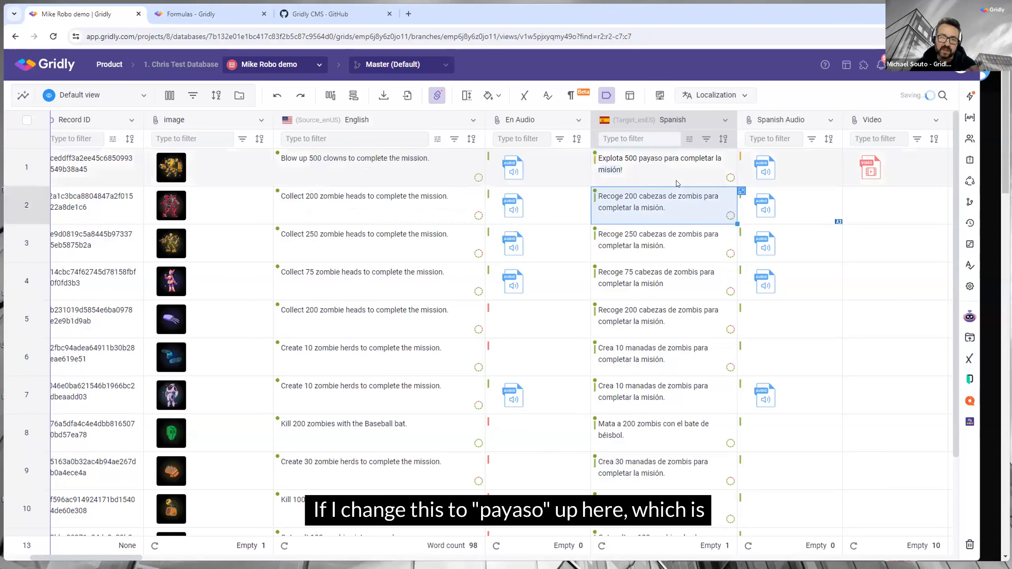
left_click(650, 171)
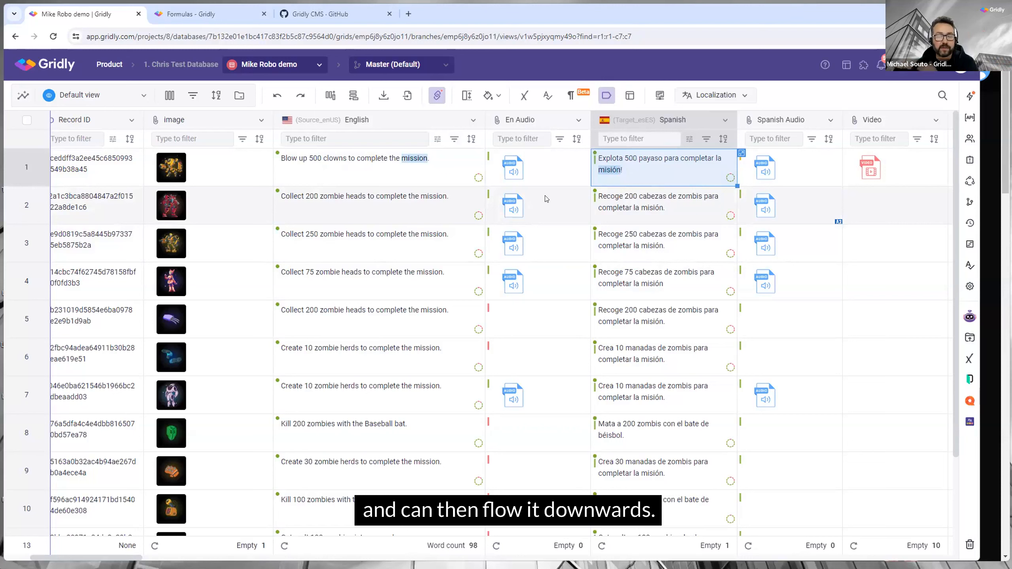
Play the Spanish audio of the first record to check it against the edited Spanish text.
left_click(787, 172)
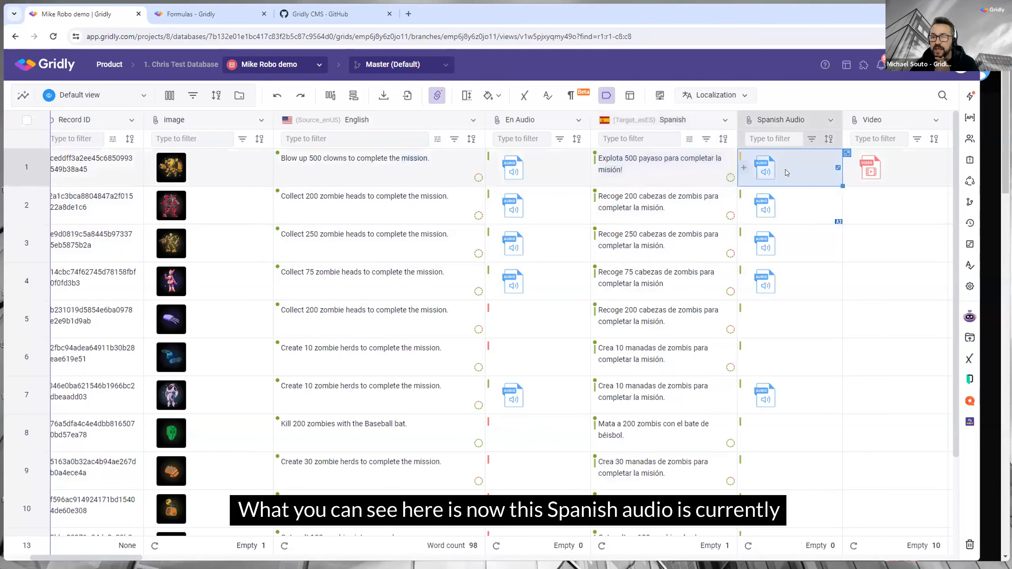
mouse_move(739, 158)
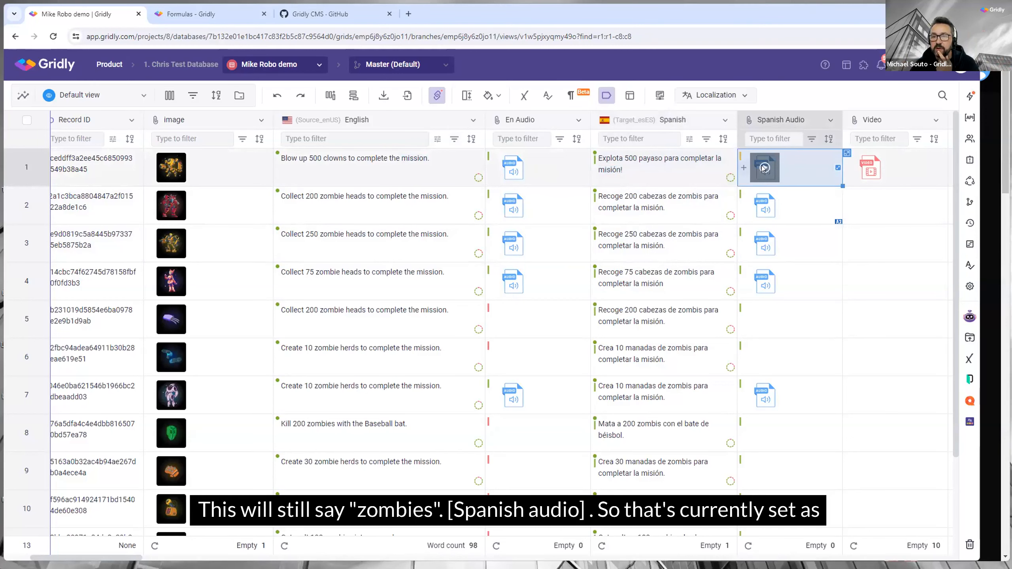
left_click(763, 168)
left_click(669, 170)
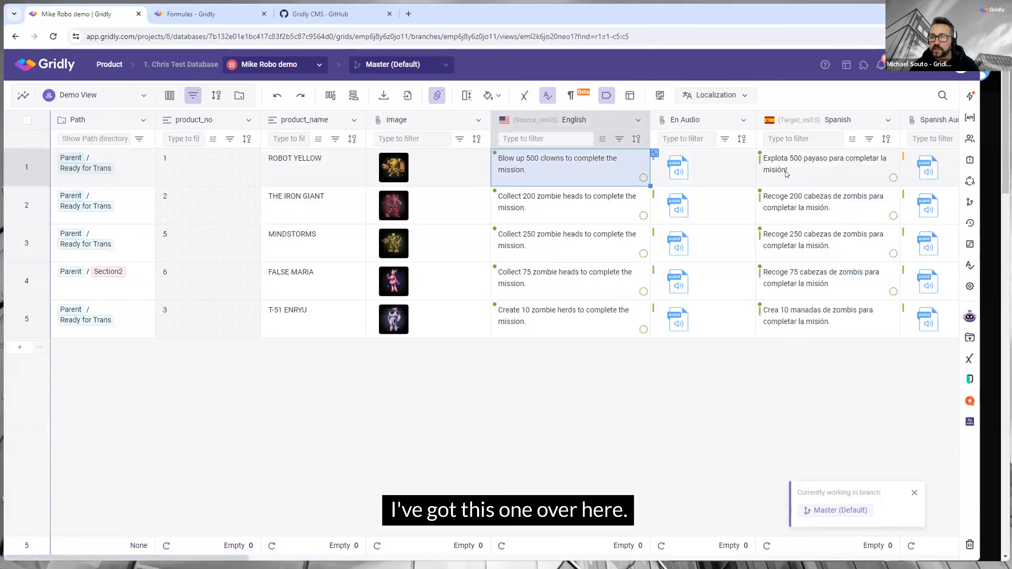
In the Demo View, enable Fire AutoGen Audio for the ROBOT YELLOW record and play its regenerated Spanish audio.
key("Right")
key("Right")
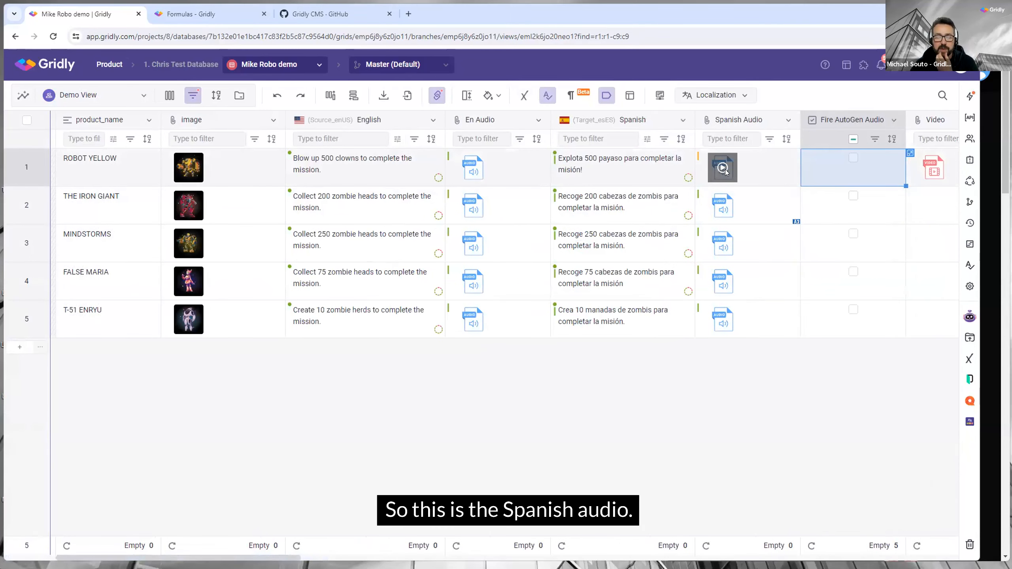
left_click(852, 159)
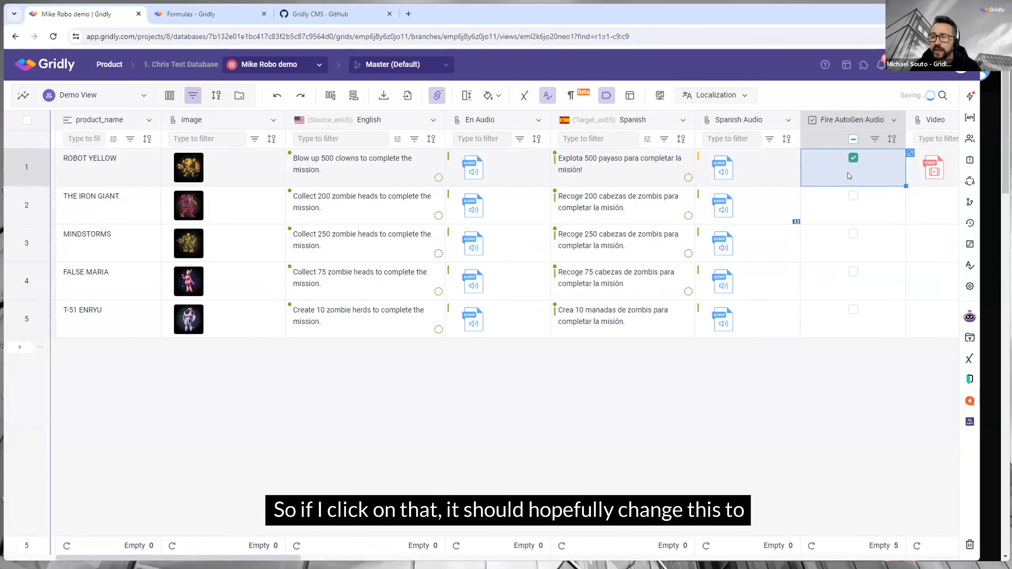
left_click(722, 167)
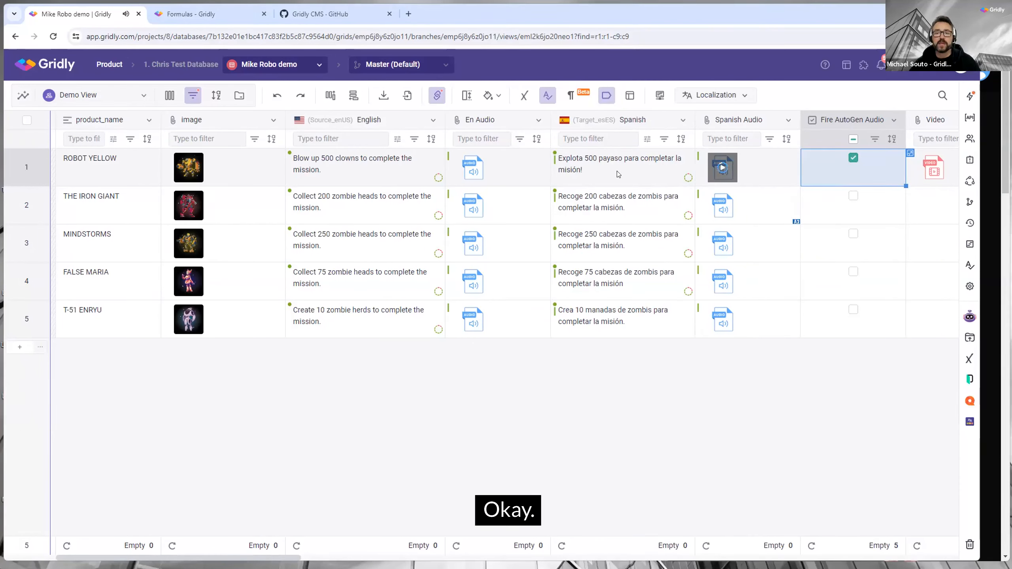
Add a new automation, name it "xx" and apply it to all views.
left_click(626, 182)
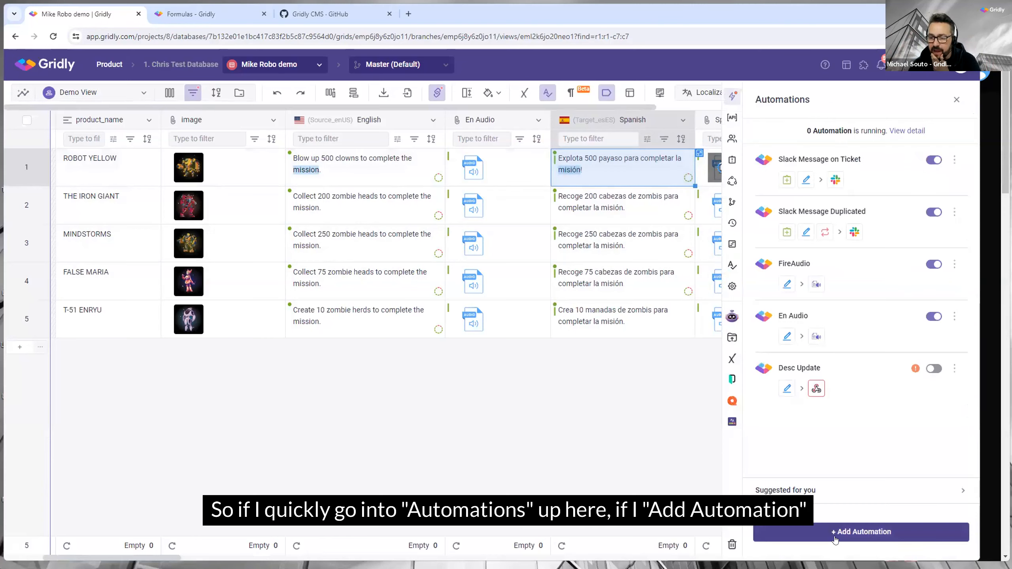
left_click(836, 534)
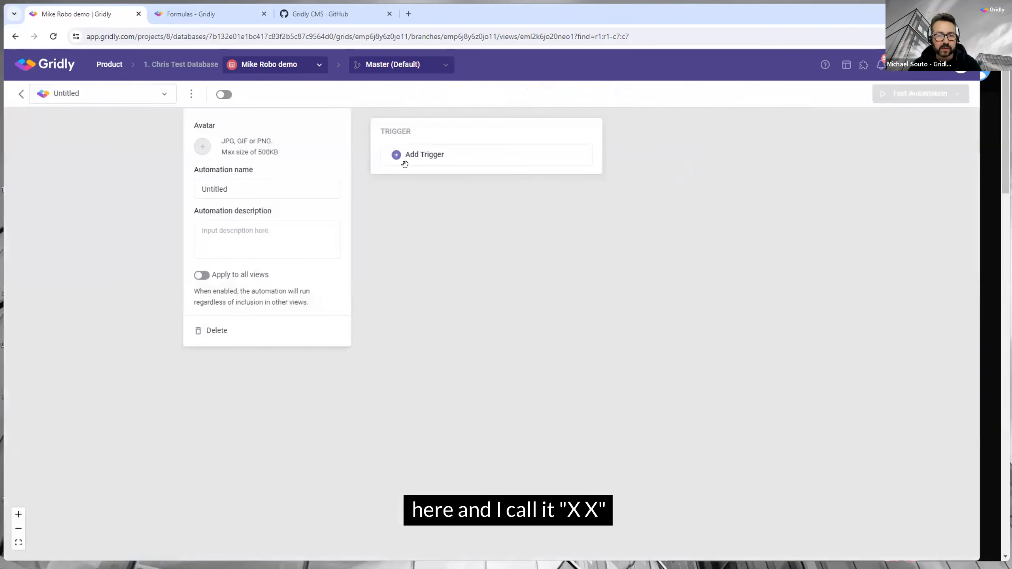
left_click(233, 190)
double_click(217, 184)
type("xx")
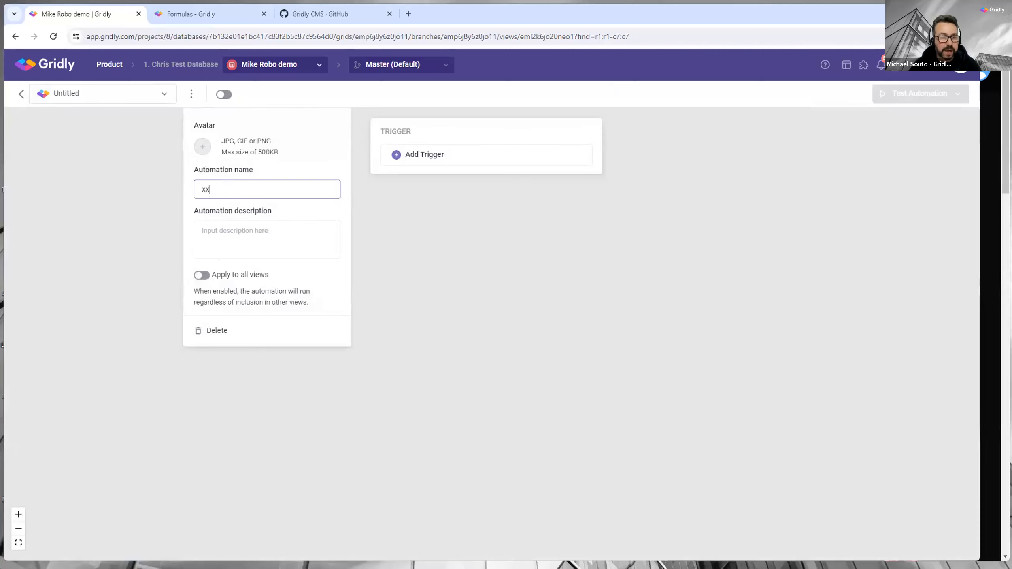
left_click(201, 275)
left_click(413, 193)
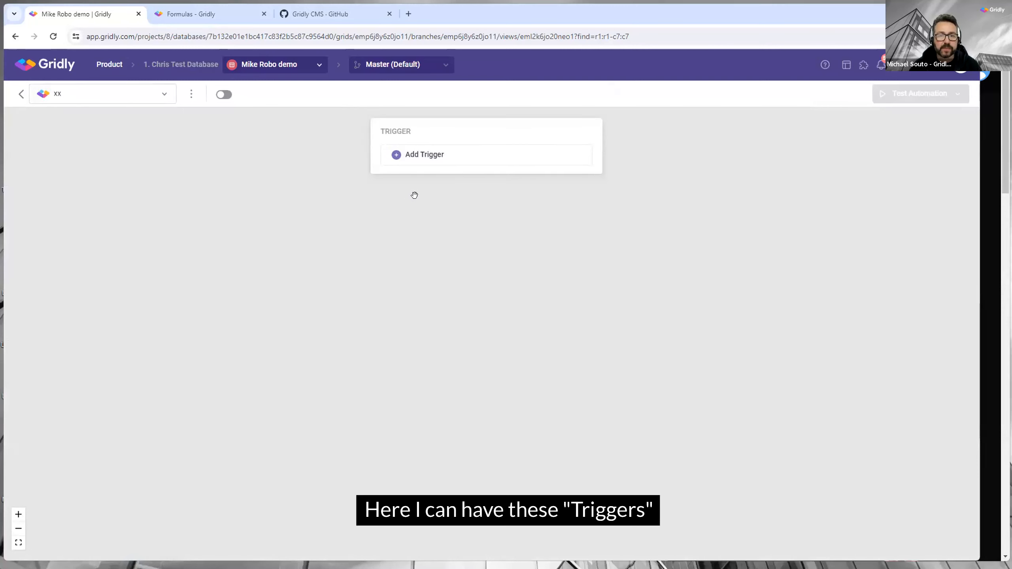
Add a Ticket created trigger to the automation.
left_click(420, 154)
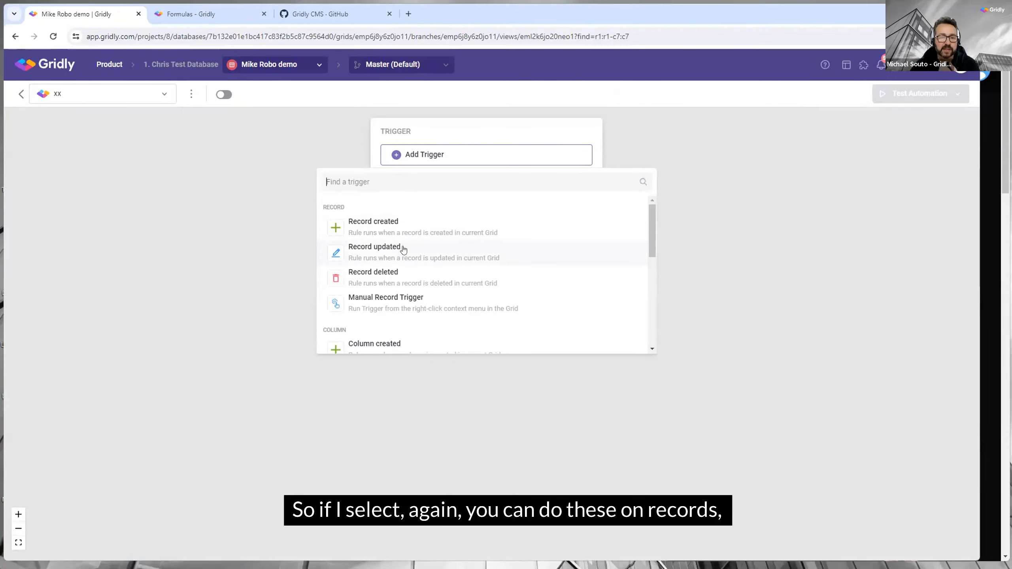
scroll(404, 249, "down", 5)
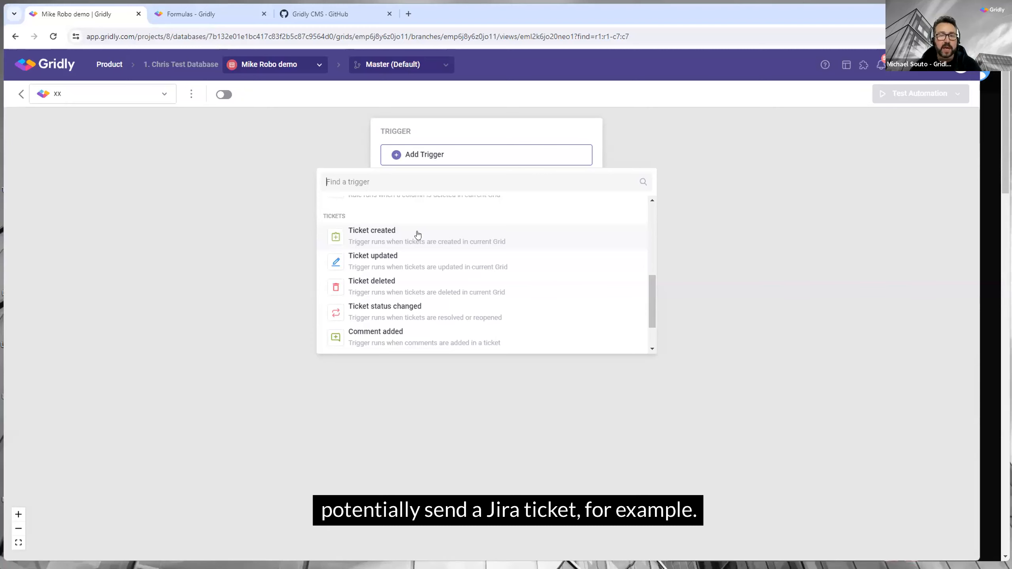
left_click(413, 233)
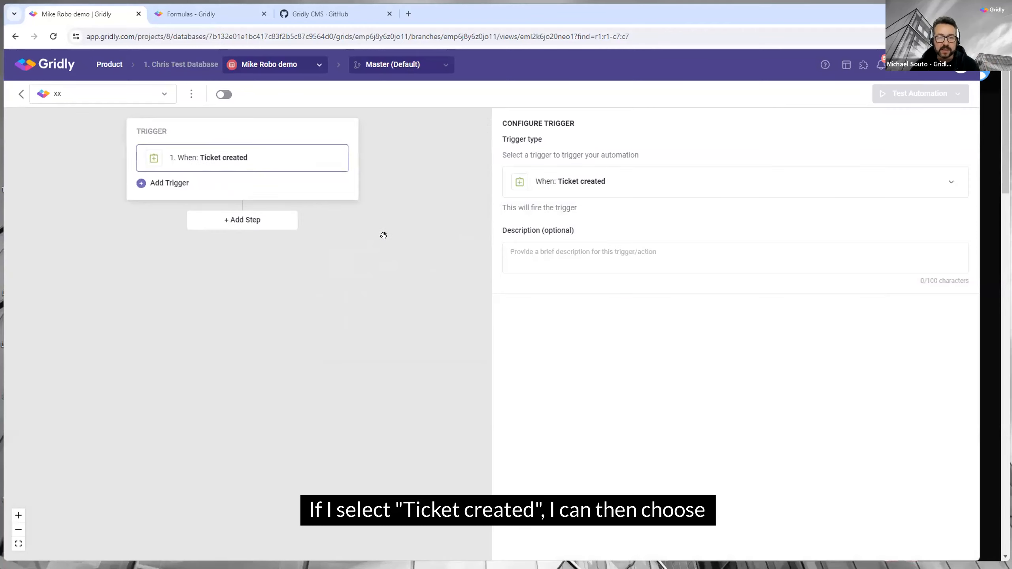
Change the automation's trigger to Record updated, watching the Spanish column.
left_click(259, 225)
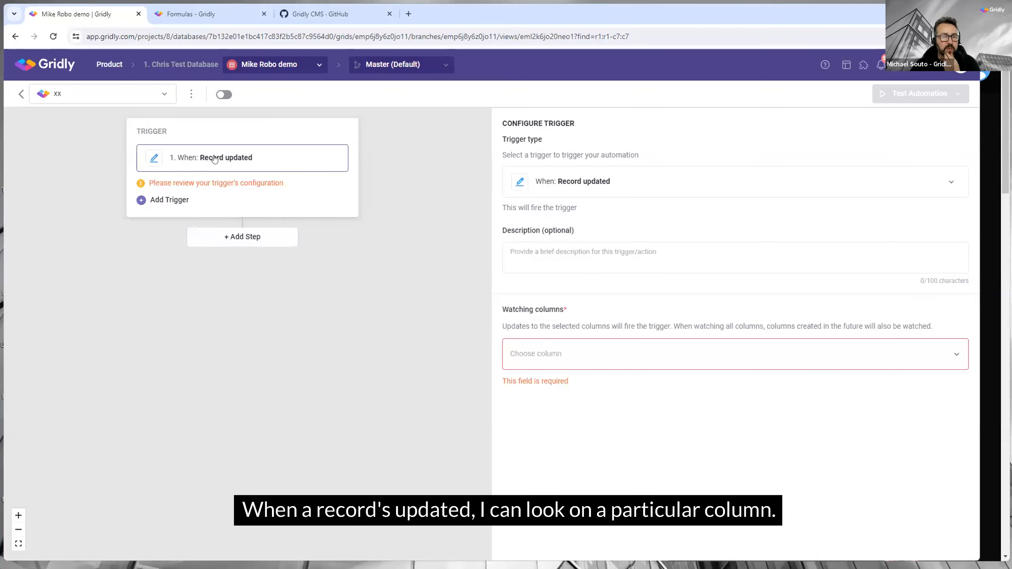
left_click(553, 359)
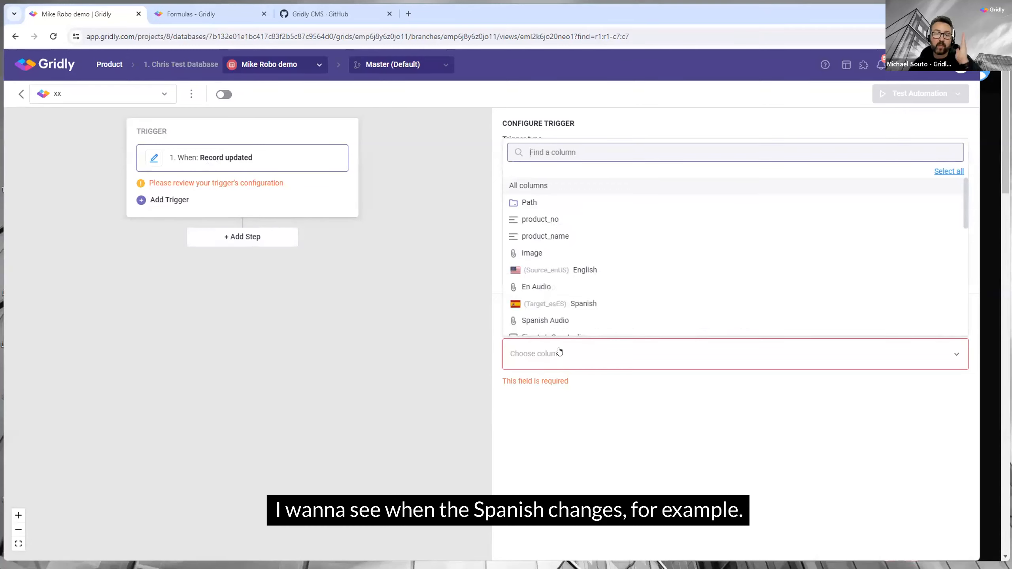
left_click(568, 305)
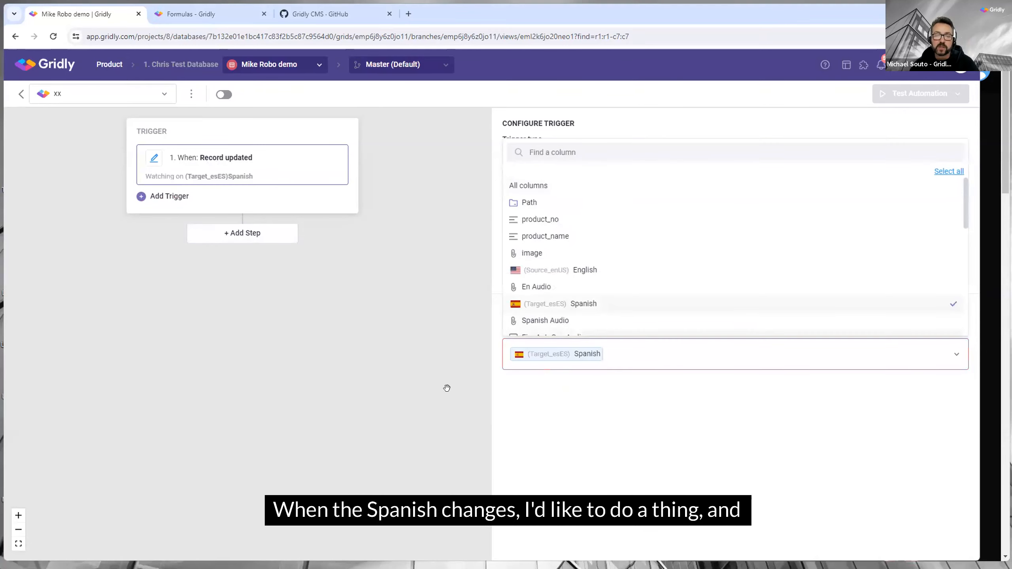
left_click(461, 387)
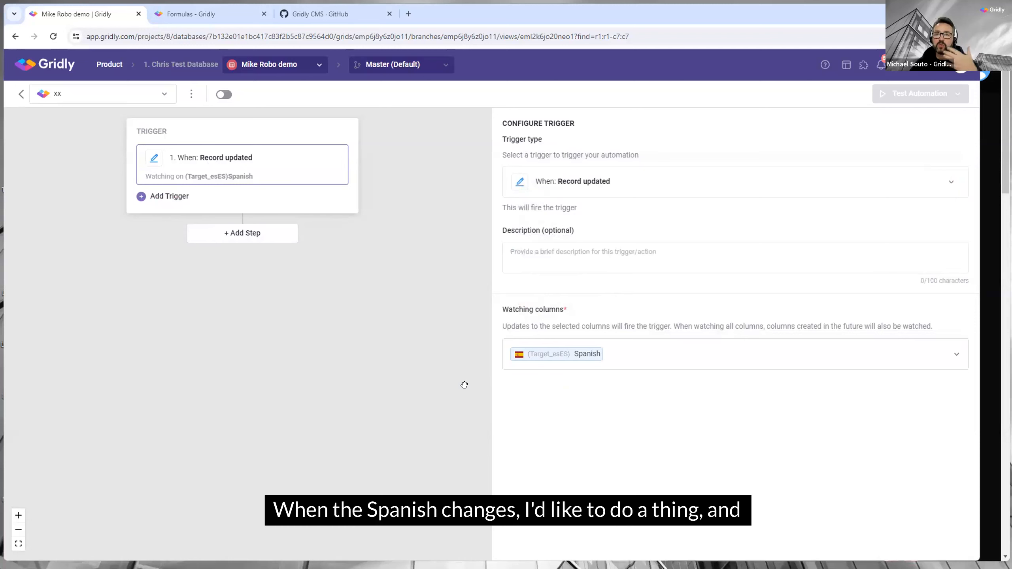
Add a Set value action that changes the cell value in product_name, and browse the variables available as its input.
left_click(243, 239)
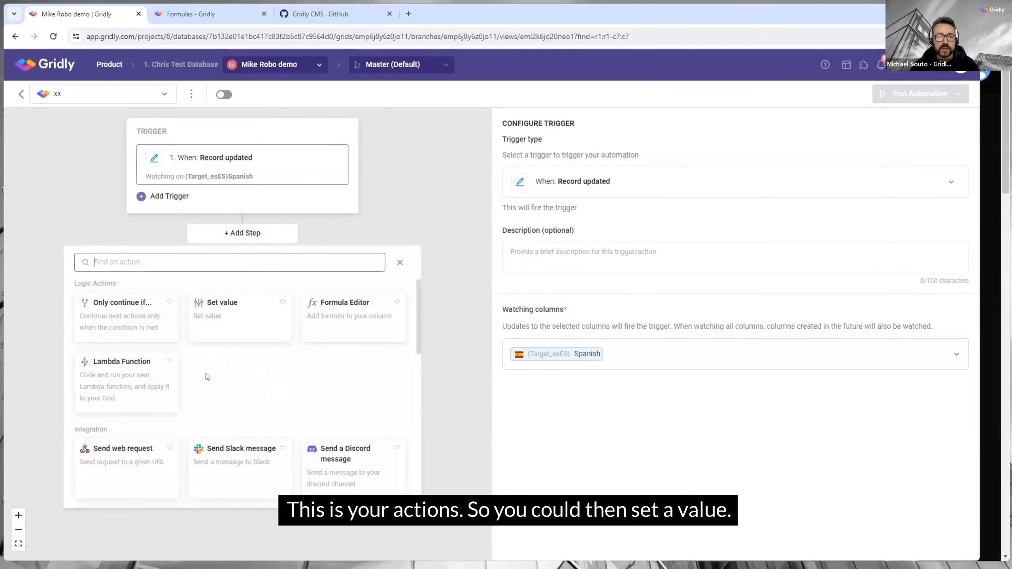
left_click(235, 311)
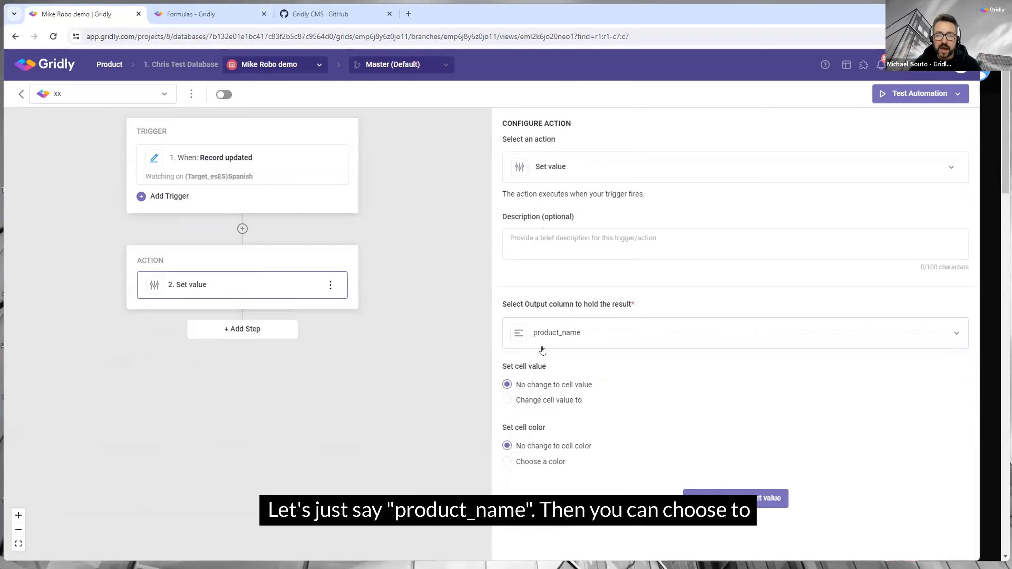
left_click(505, 400)
left_click(580, 444)
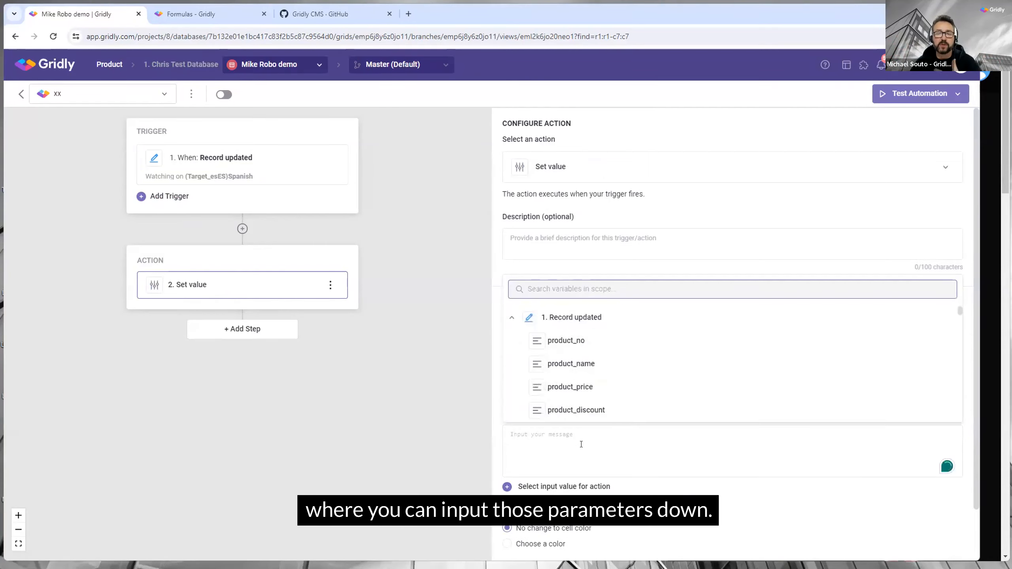
scroll(620, 385, "down", 3)
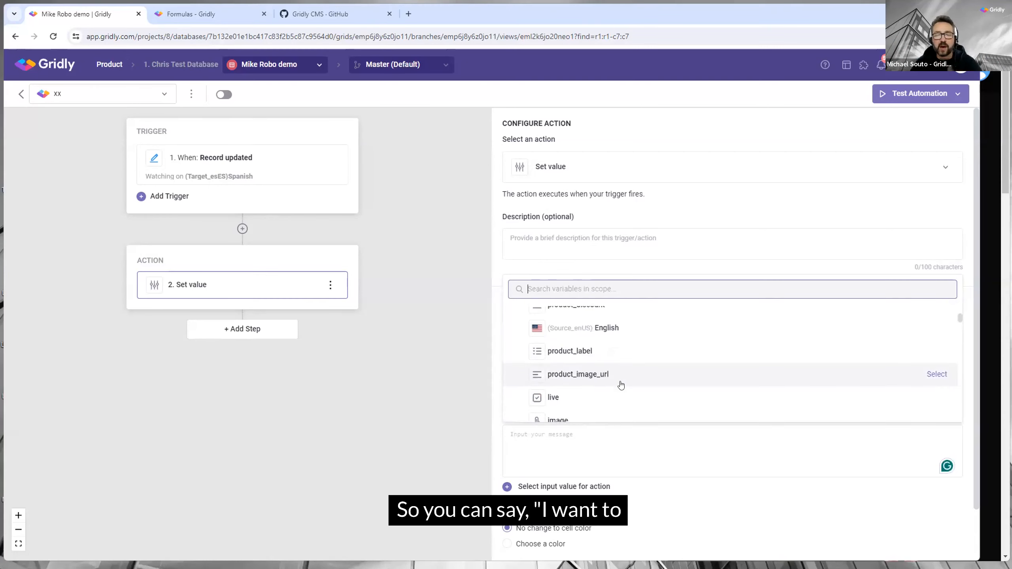
scroll(620, 385, "down", 2)
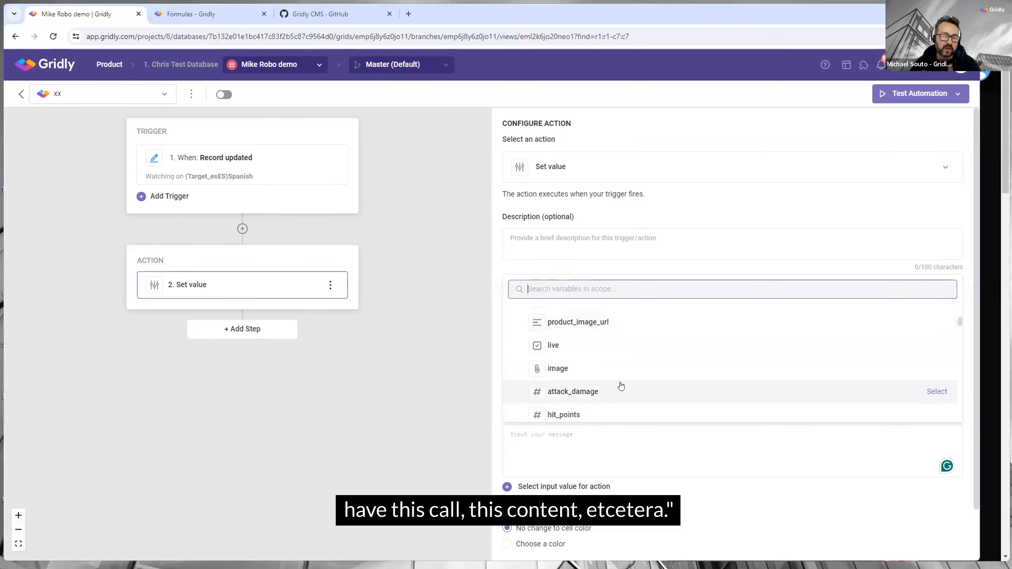
scroll(621, 385, "up", 2)
scroll(621, 386, "up", 1)
left_click(349, 383)
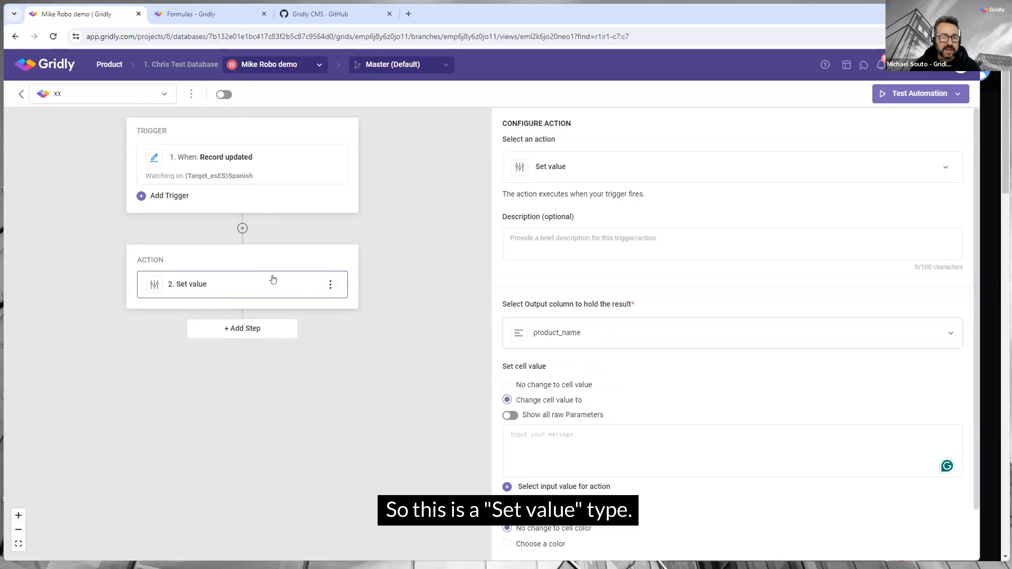
Browse the actions available for the automation's next step, covering integrations, machine translation, AI text processing and AI prompts.
left_click(250, 326)
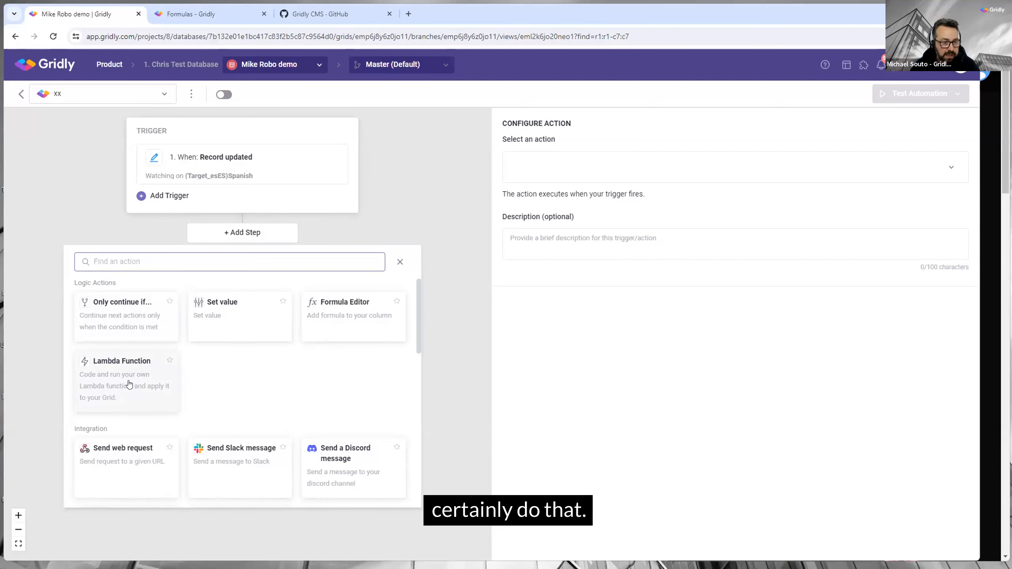
scroll(130, 384, "down", 1)
scroll(128, 382, "down", 1)
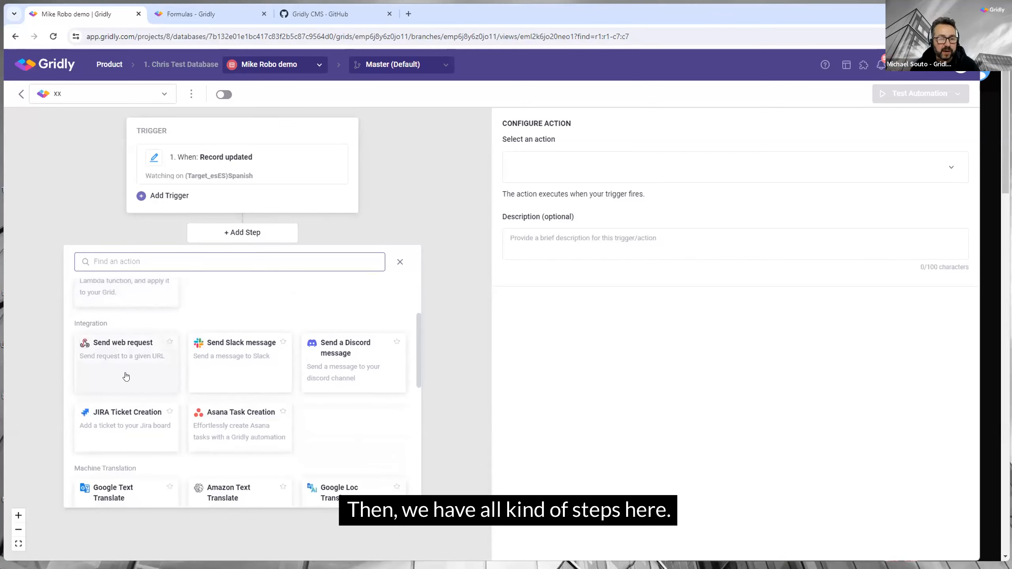
scroll(126, 376, "down", 1)
scroll(119, 324, "up", 1)
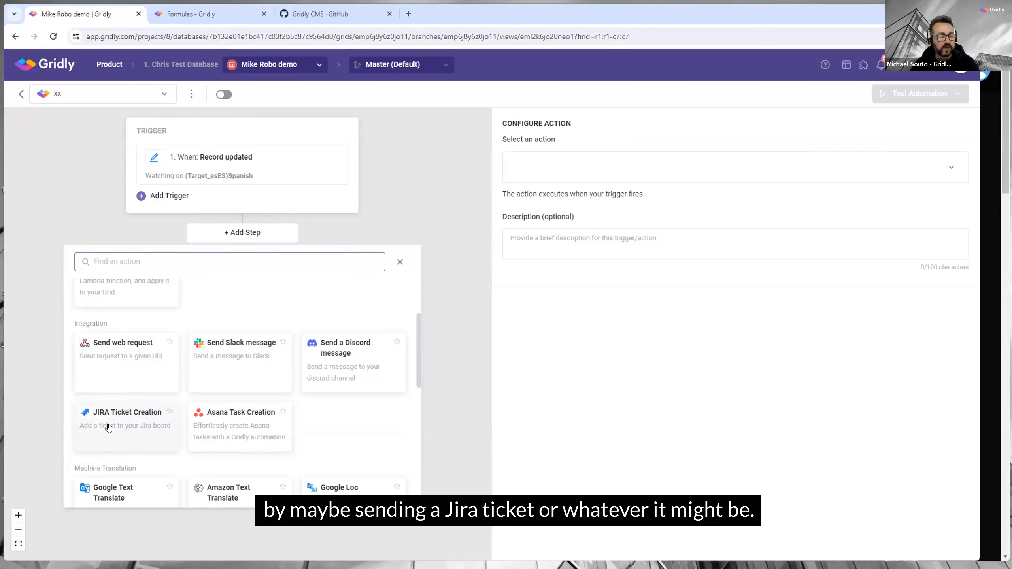
scroll(239, 399, "down", 1)
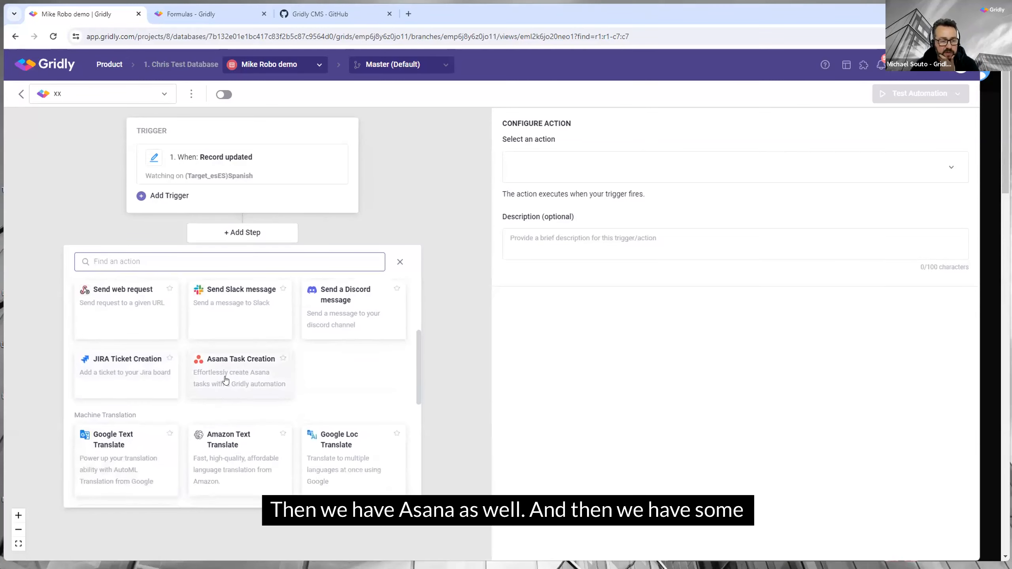
scroll(192, 399, "down", 1)
scroll(119, 411, "down", 1)
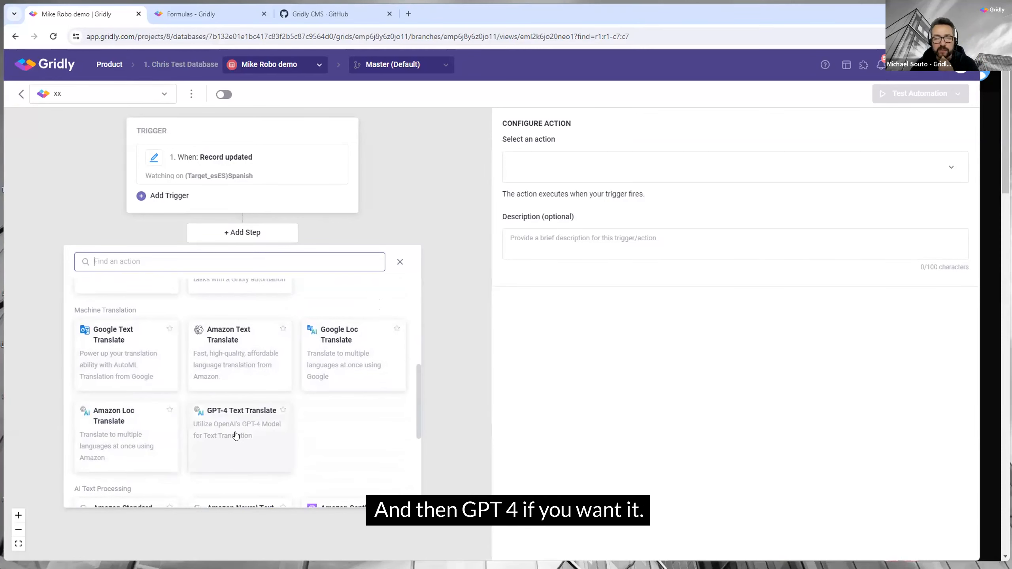
scroll(236, 435, "down", 4)
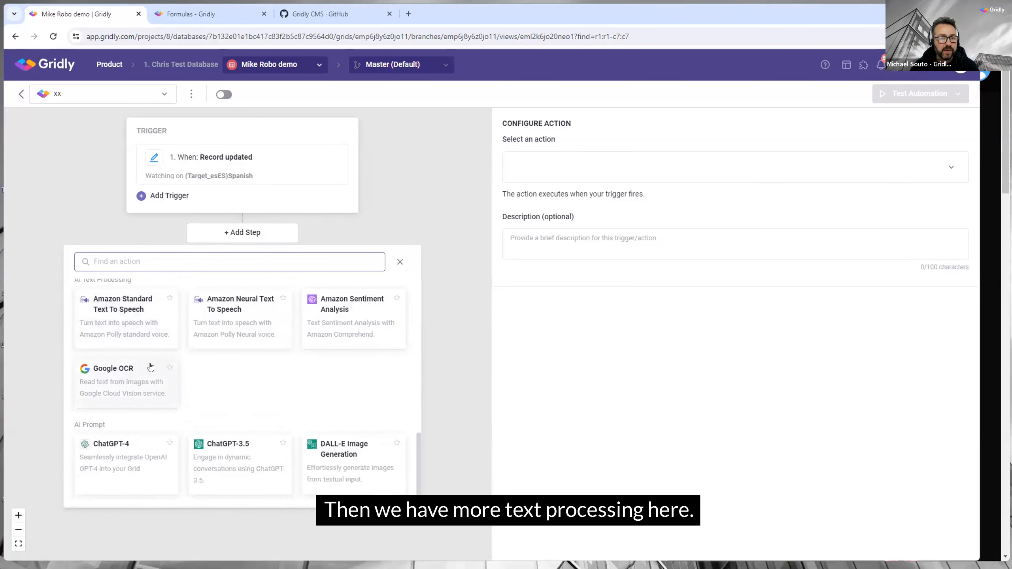
scroll(151, 368, "up", 1)
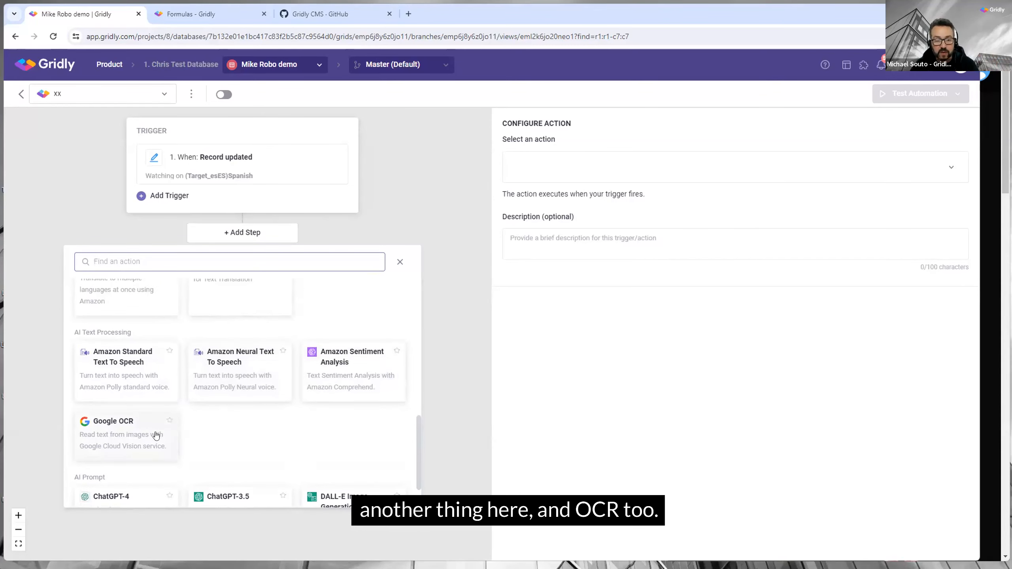
scroll(148, 434, "down", 1)
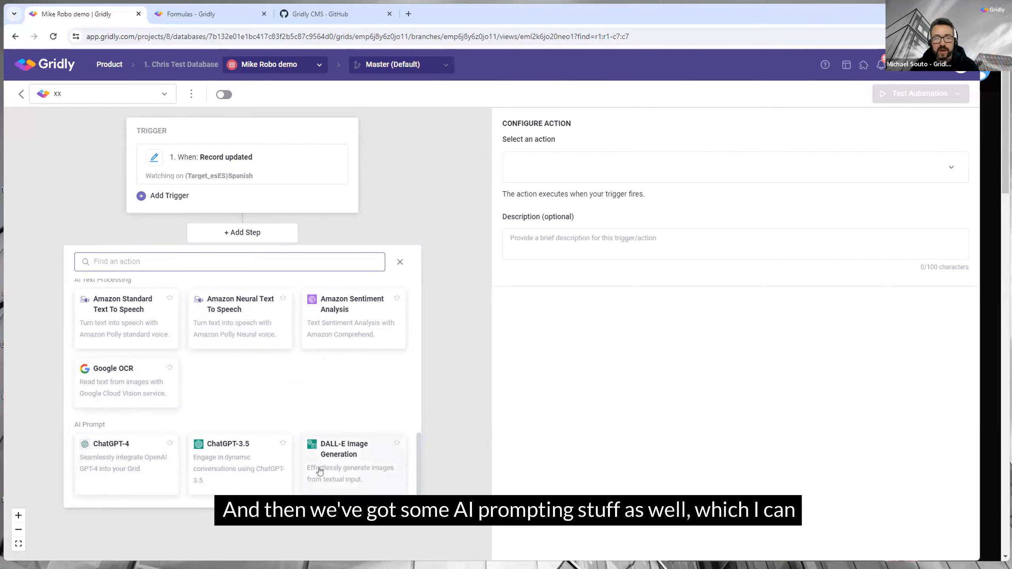